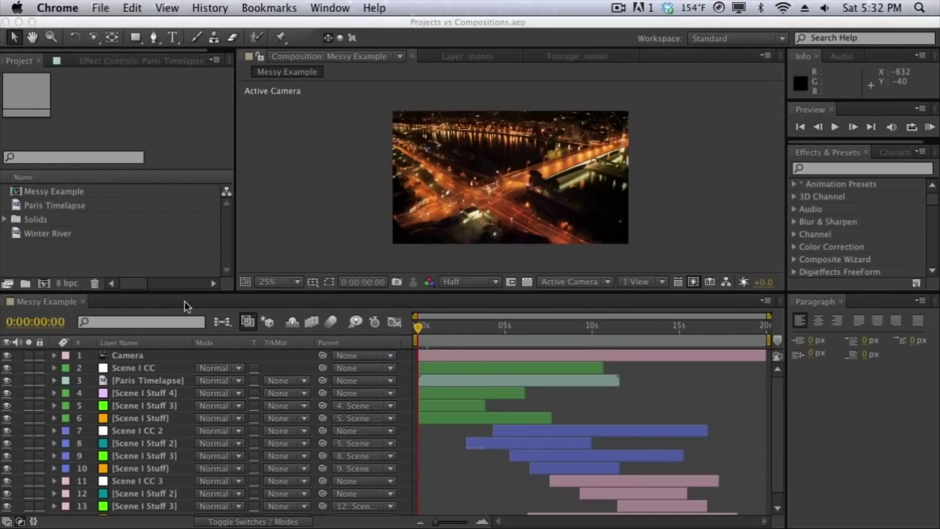
Start a new composition and name it Something Random.
click(185, 262)
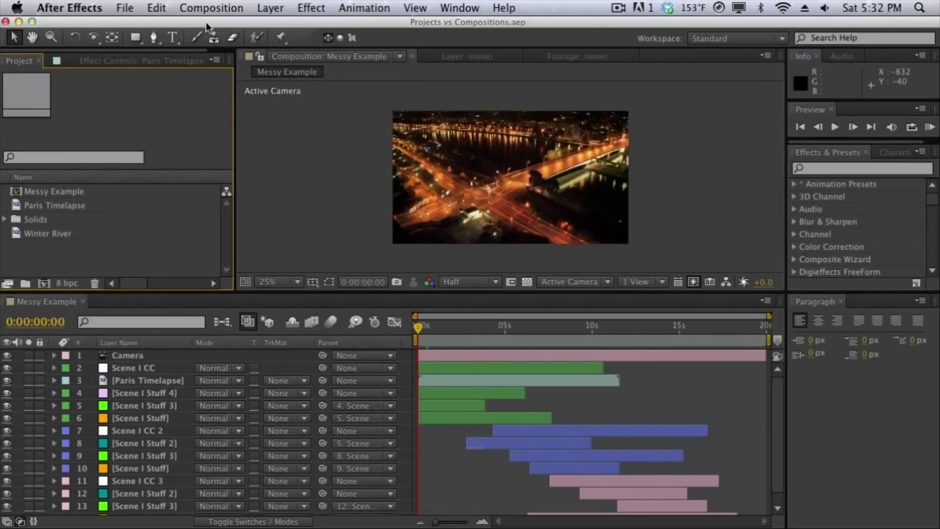
click(209, 9)
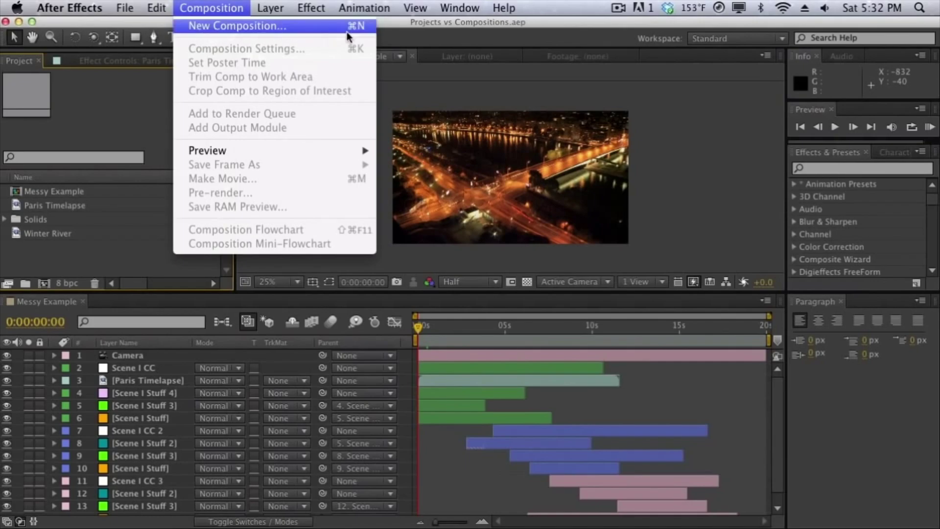
click(323, 31)
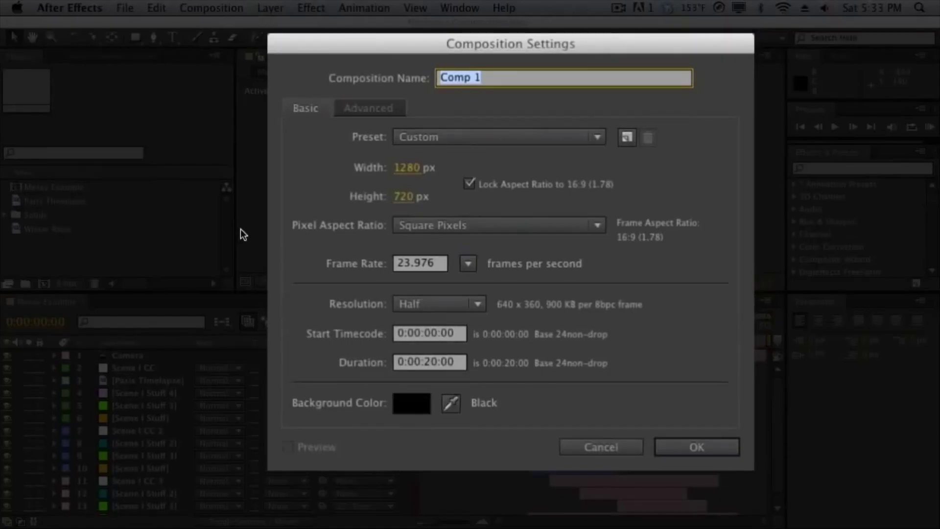
text(So)
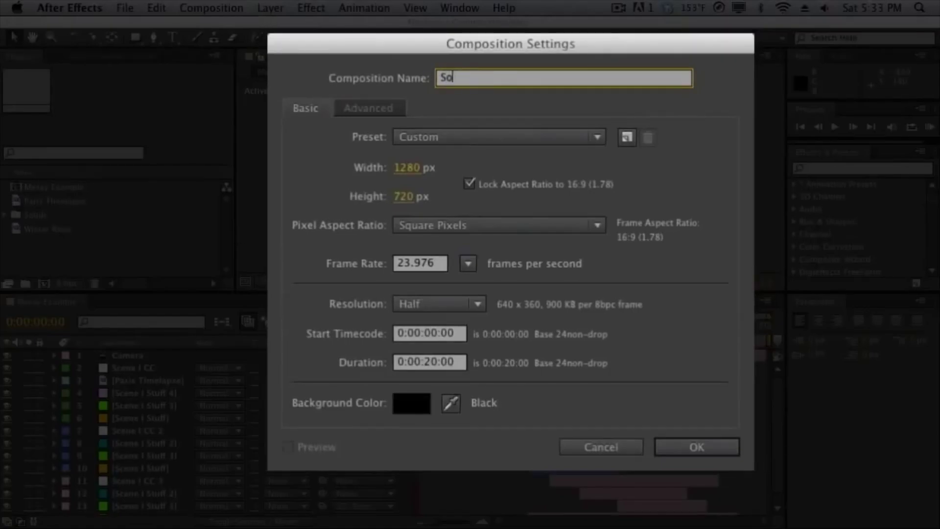
text(mething Random)
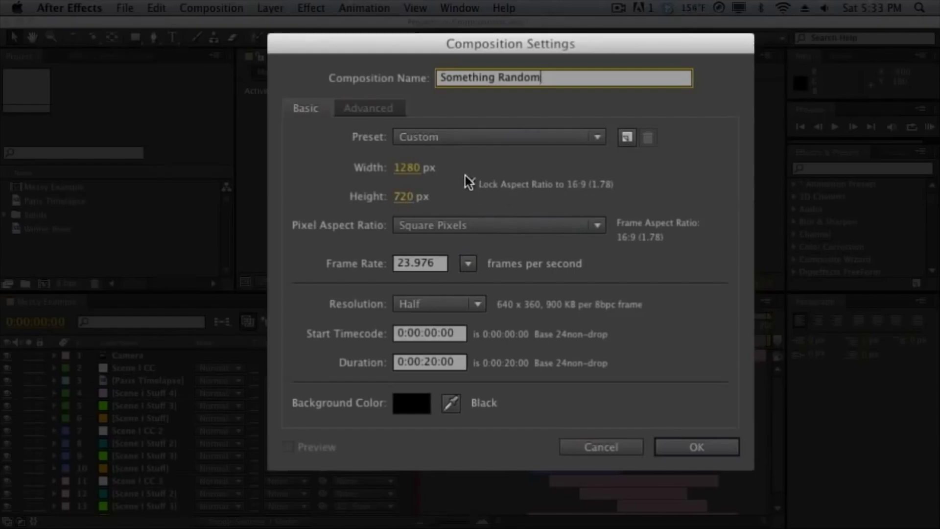
Review the preset and advanced options, keep Half resolution, and create the composition at 1280 x 720, 23.976 fps, lasting 0:00:20:00.
click(480, 137)
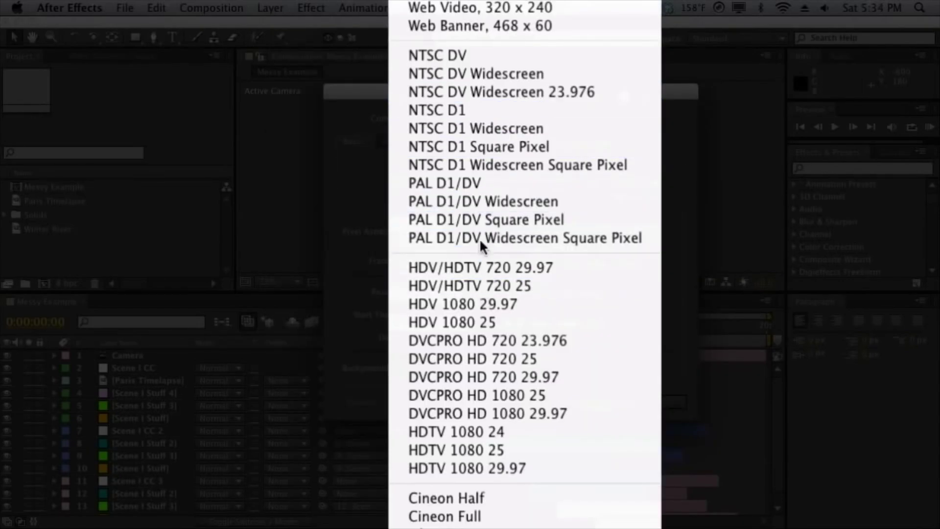
click(325, 197)
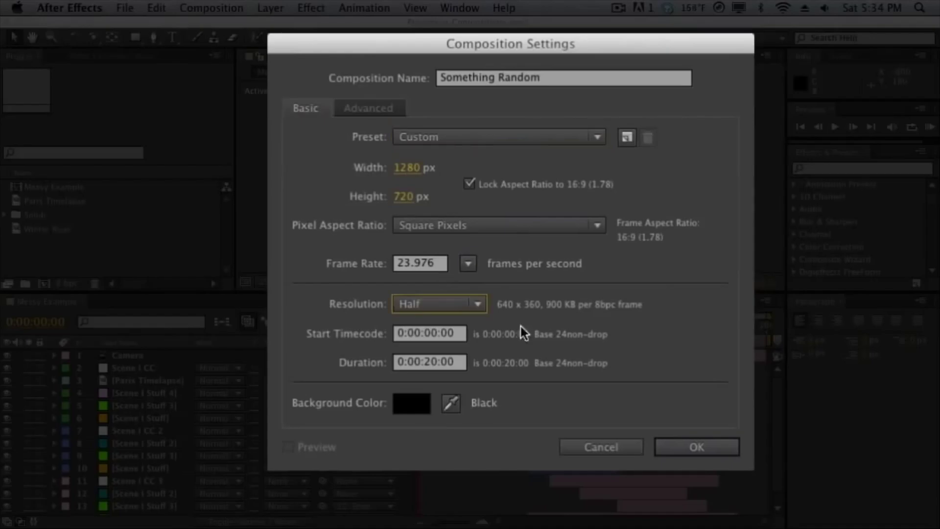
click(487, 303)
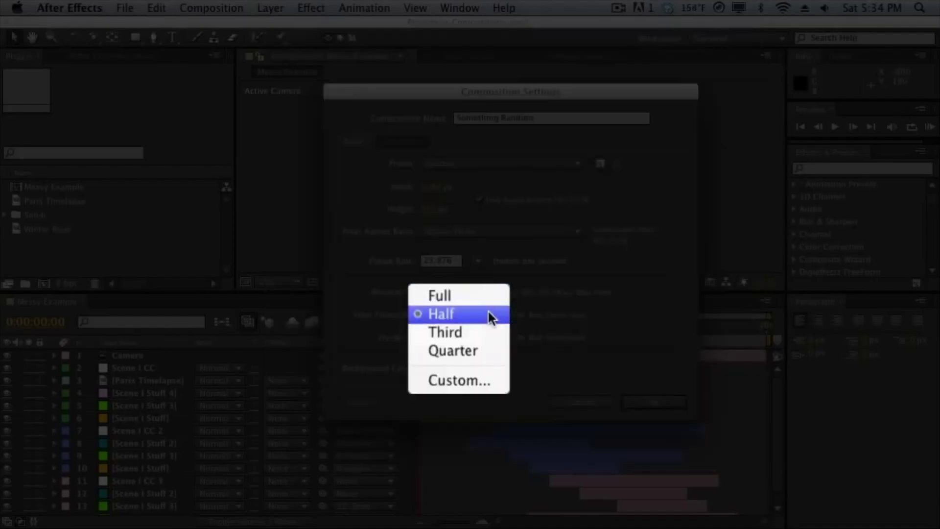
click(449, 311)
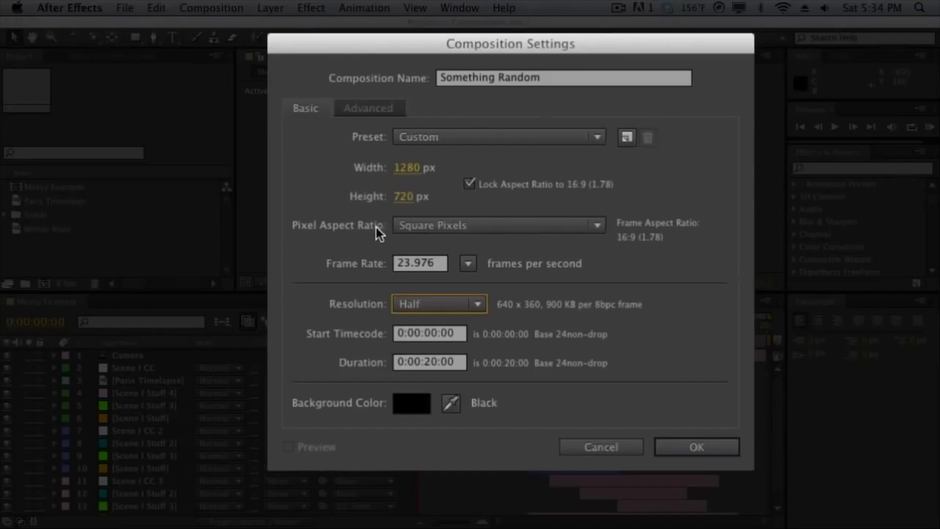
click(377, 104)
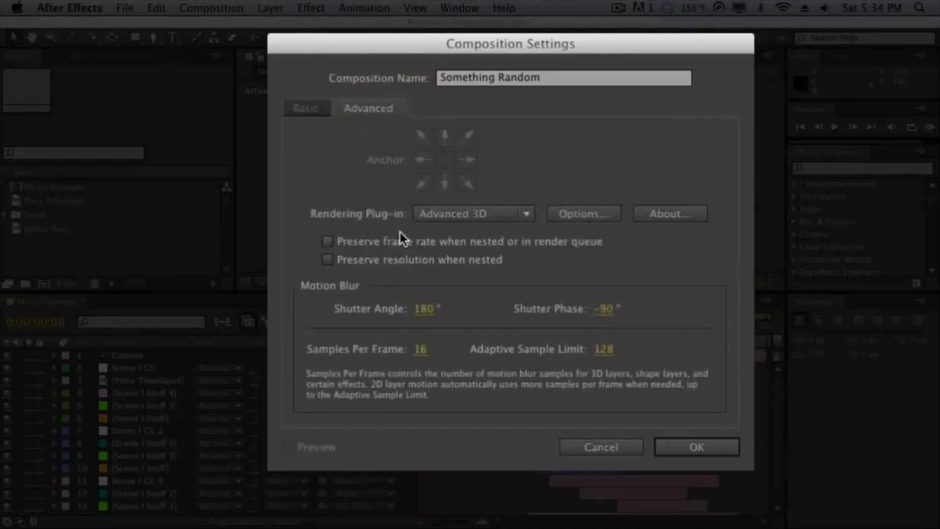
click(308, 112)
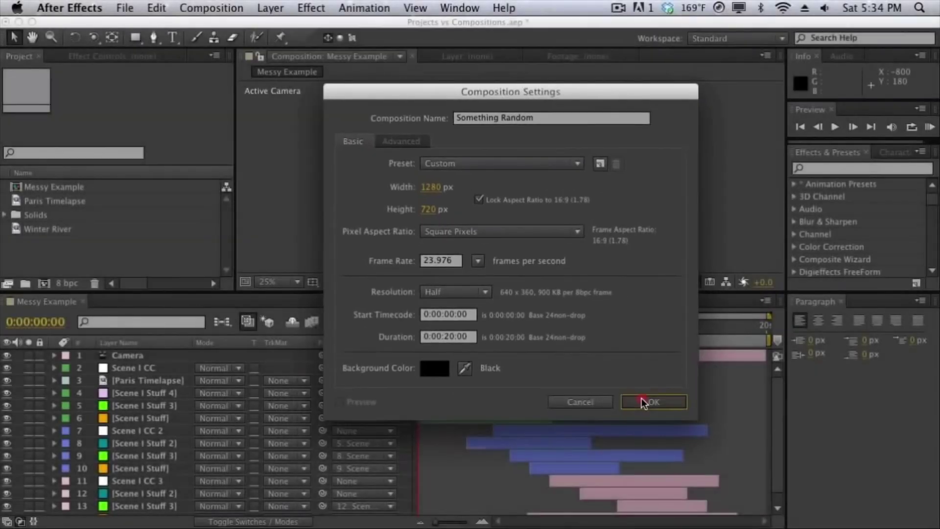
click(642, 399)
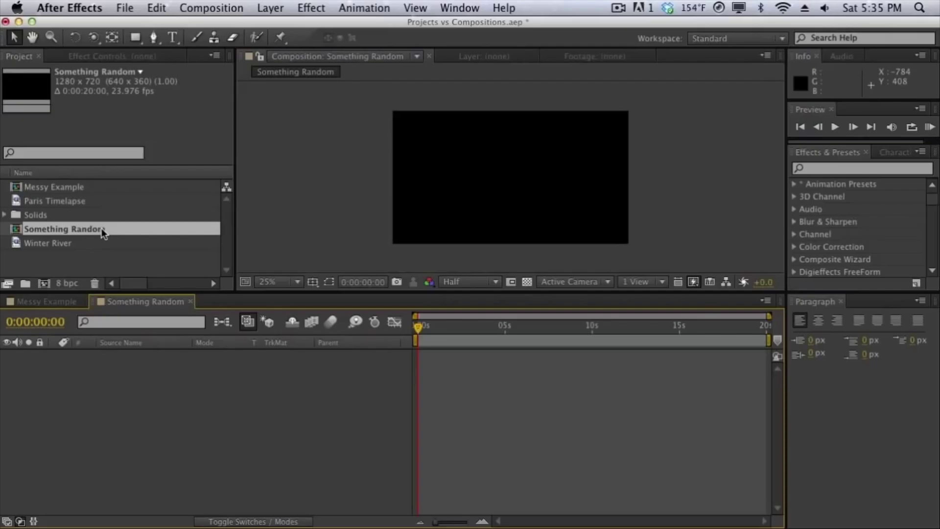
Compare the timelines of the Messy Example and Something Random compositions.
drag(101, 228, 117, 292)
click(68, 302)
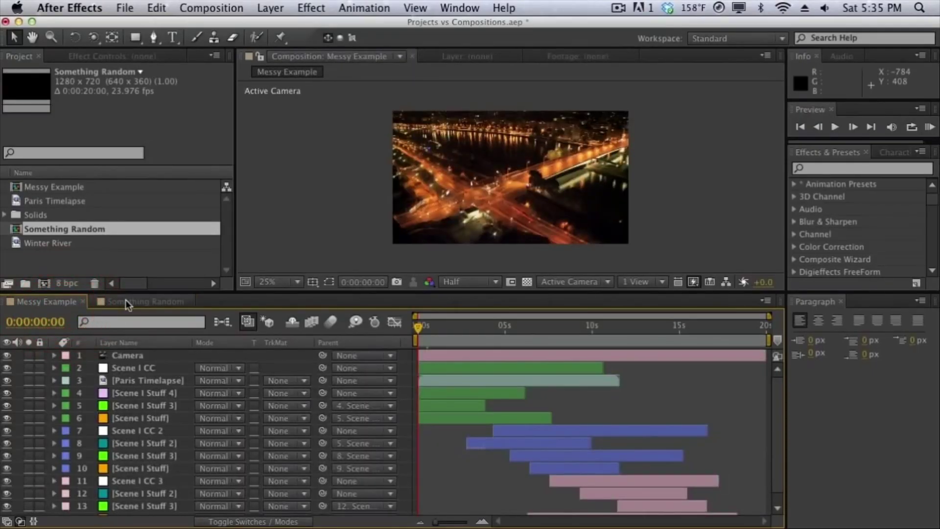
click(125, 300)
click(73, 302)
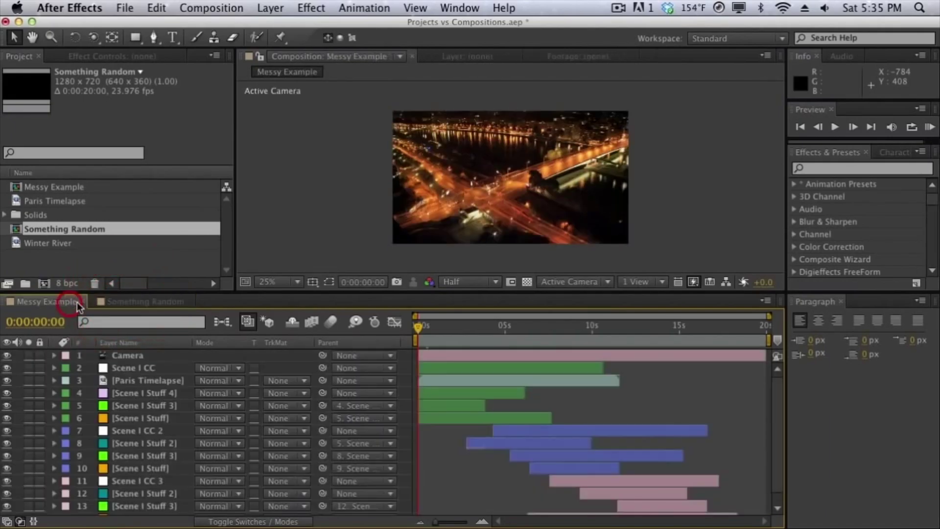
click(110, 300)
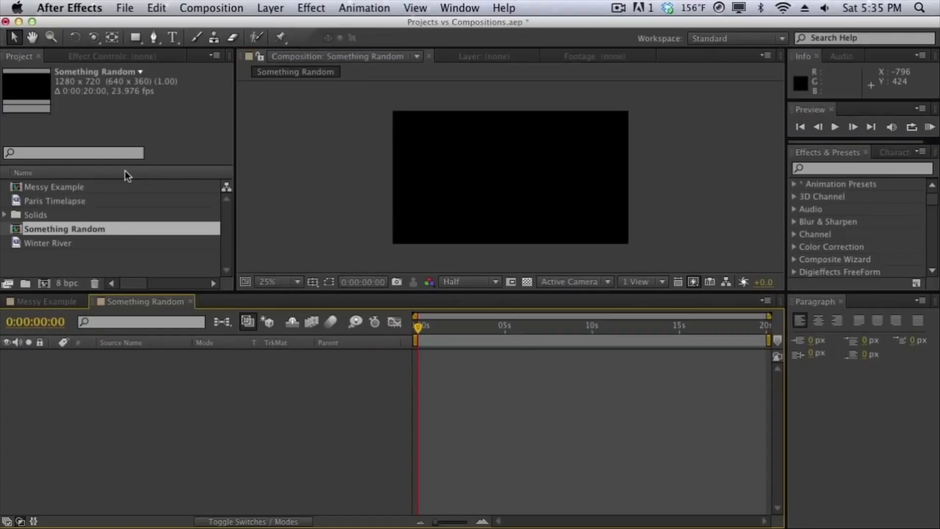
In Messy Example, pre-compose the first six layers, Camera through the green Scene I Stuff, into a composition named Scene I.
click(53, 301)
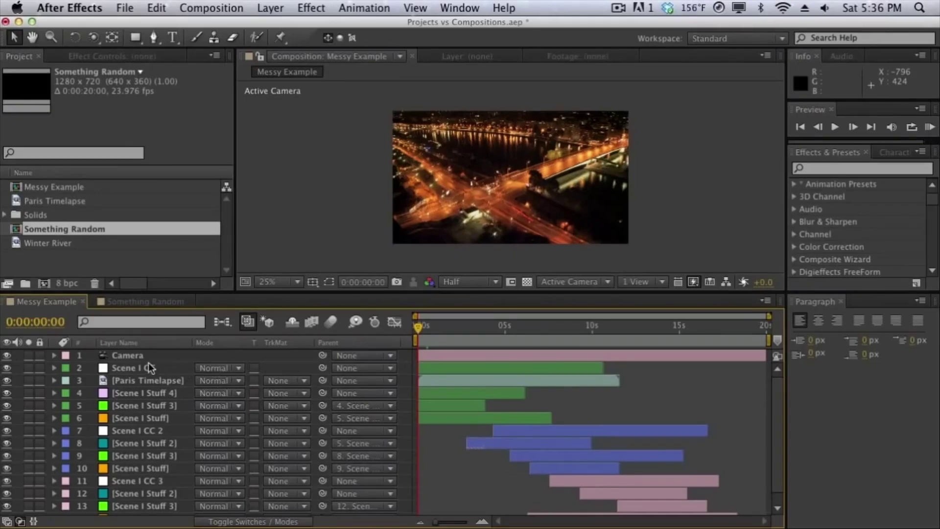
click(140, 420)
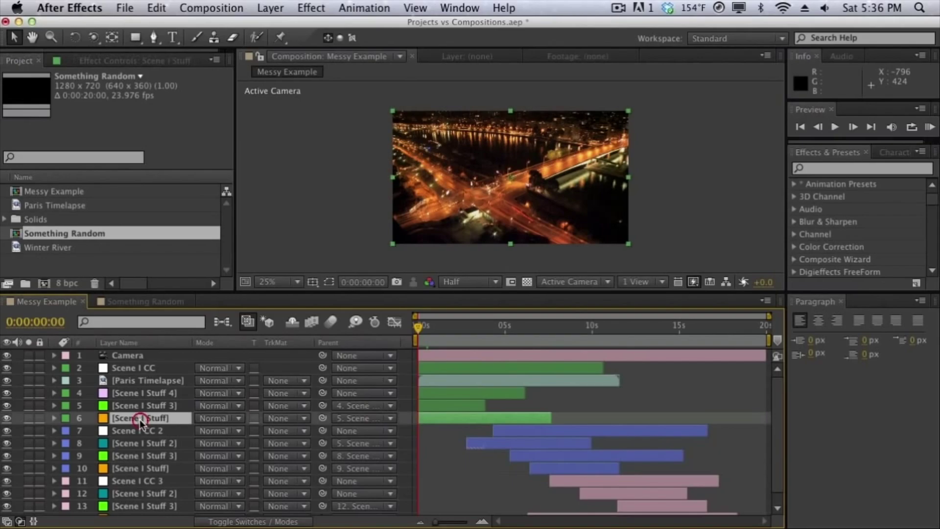
shift+click(137, 356)
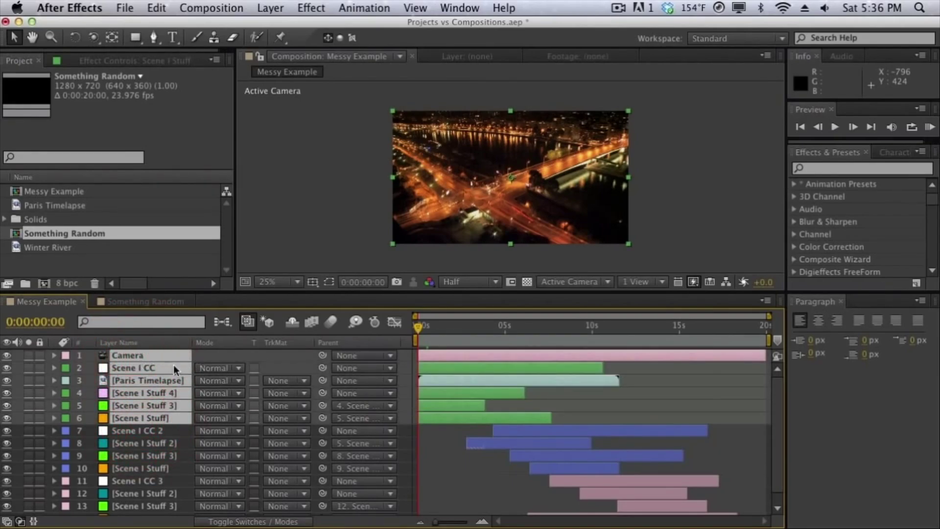
click(265, 7)
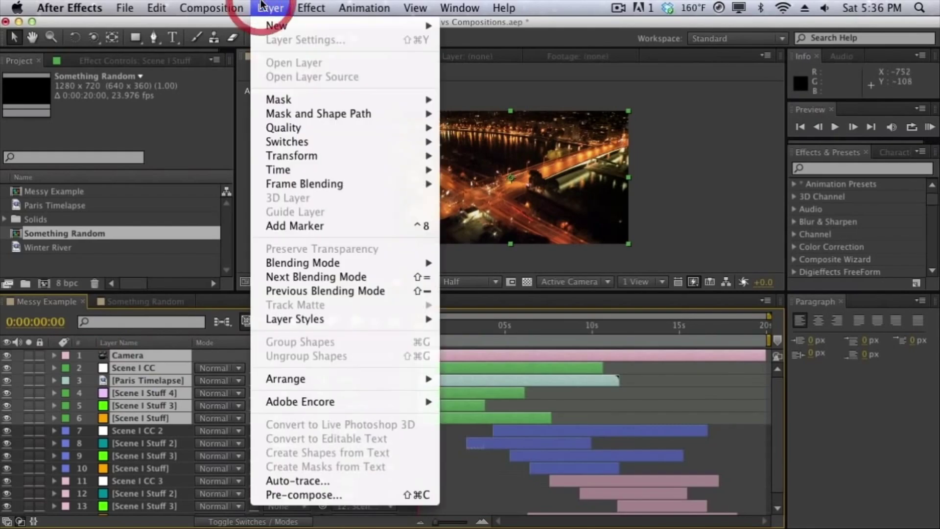
click(302, 494)
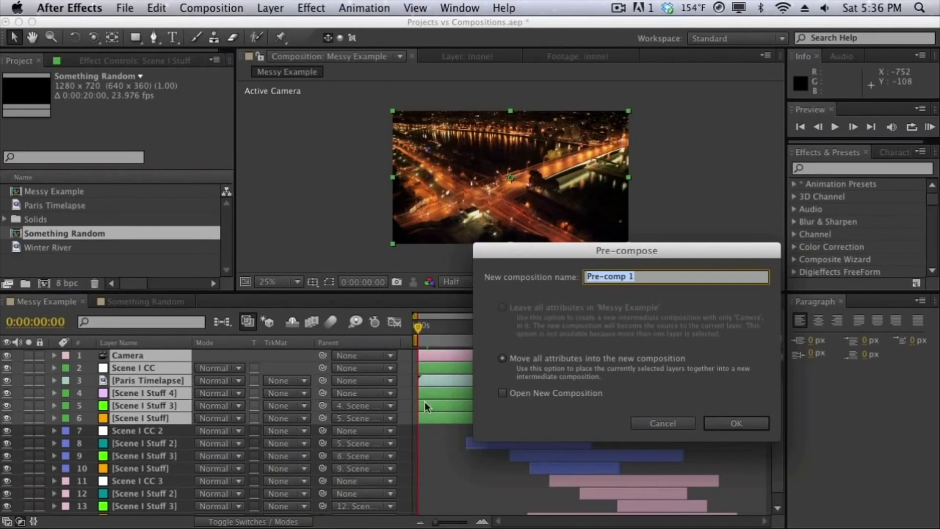
drag(523, 245, 314, 246)
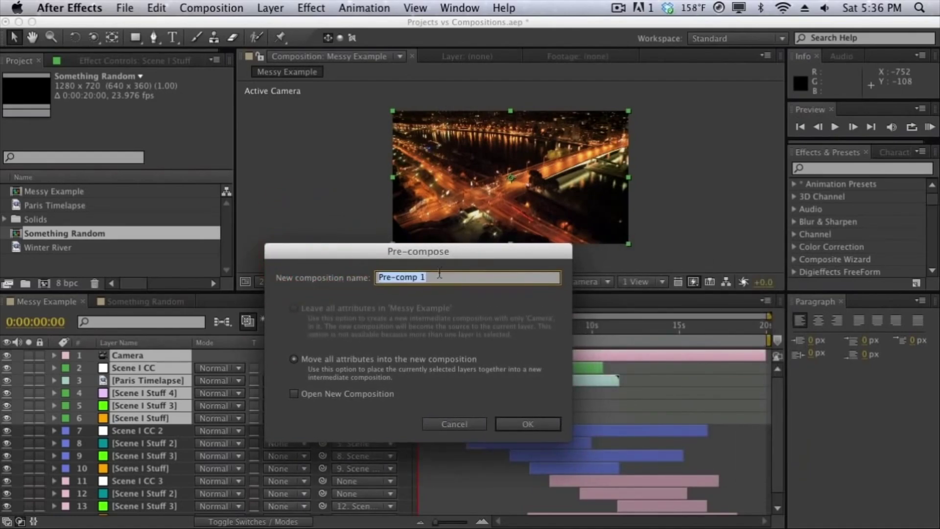
text(Scene I)
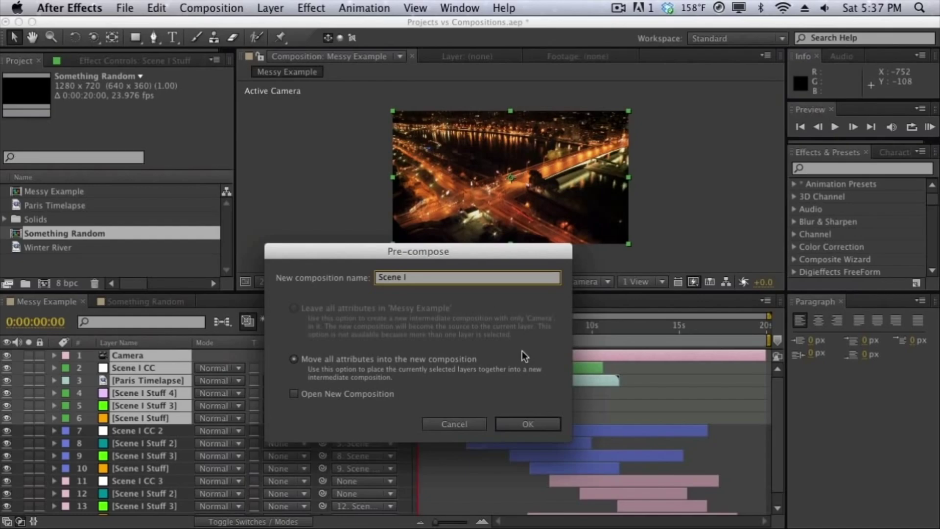
click(515, 424)
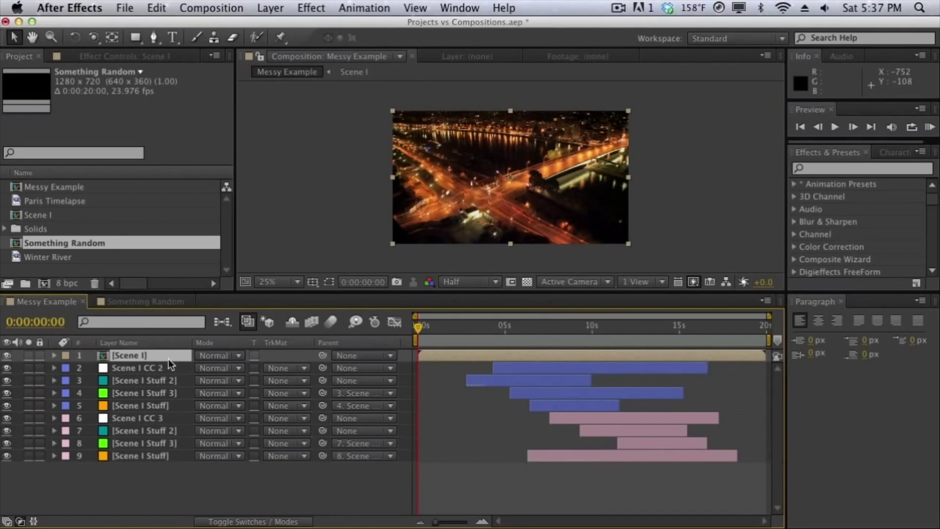
Pre-compose the four blue layers, from Scene I CC 2 through Scene I Stuff, into a composition named Scene II.
click(143, 366)
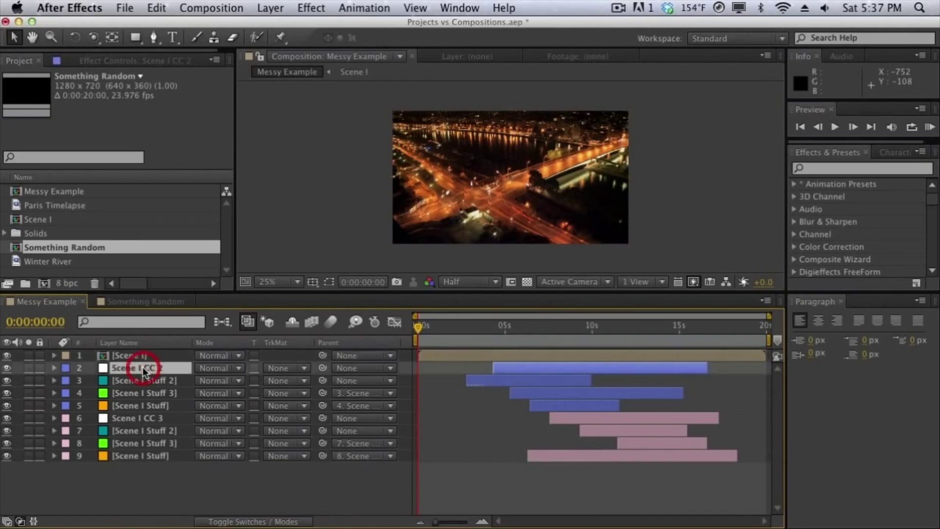
shift+click(143, 406)
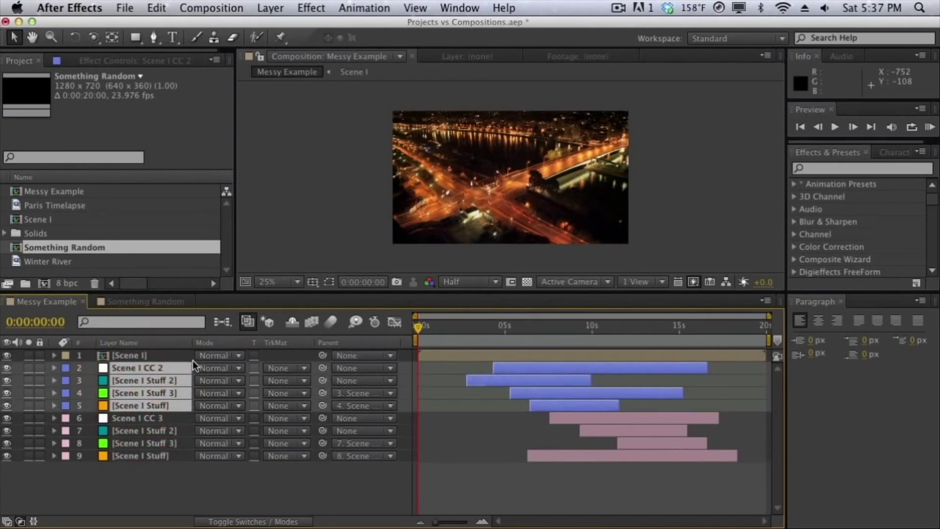
click(269, 9)
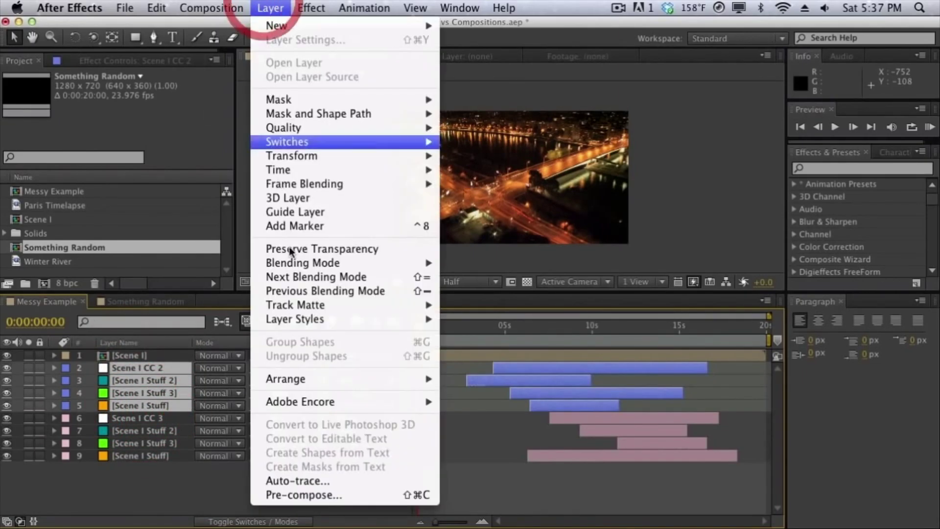
click(324, 497)
text(Sc)
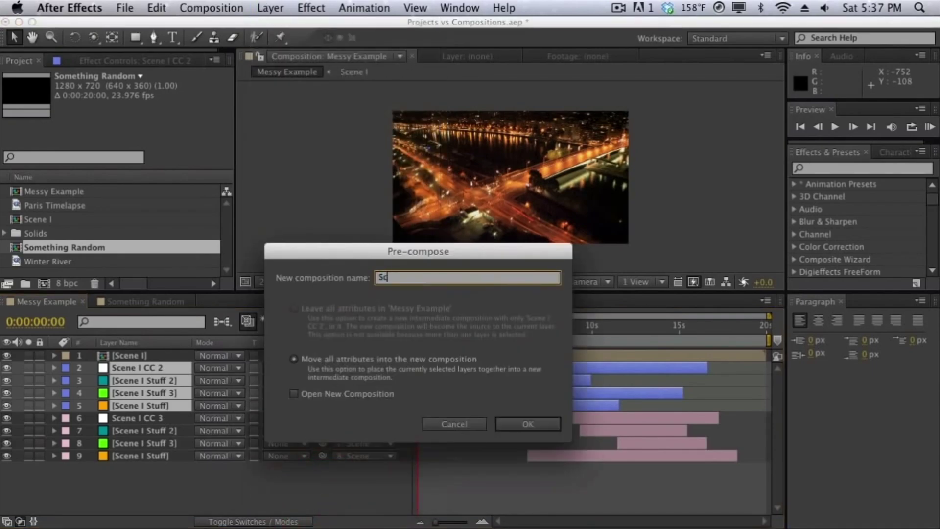
text(ene II)
key(Return)
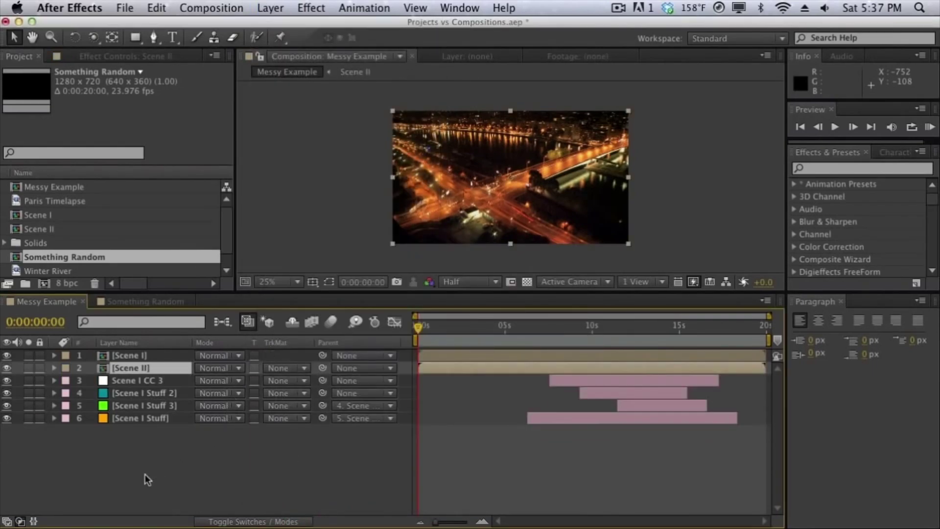
Pre-compose the remaining four pink layers, from Scene I CC 3 through Scene I Stuff, into a composition named Scene III.
drag(144, 474, 132, 378)
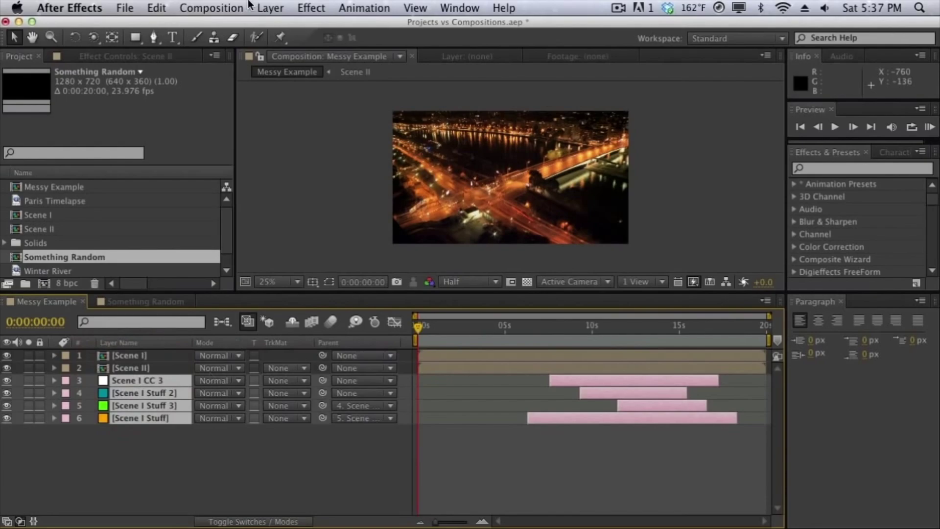
click(265, 8)
click(313, 494)
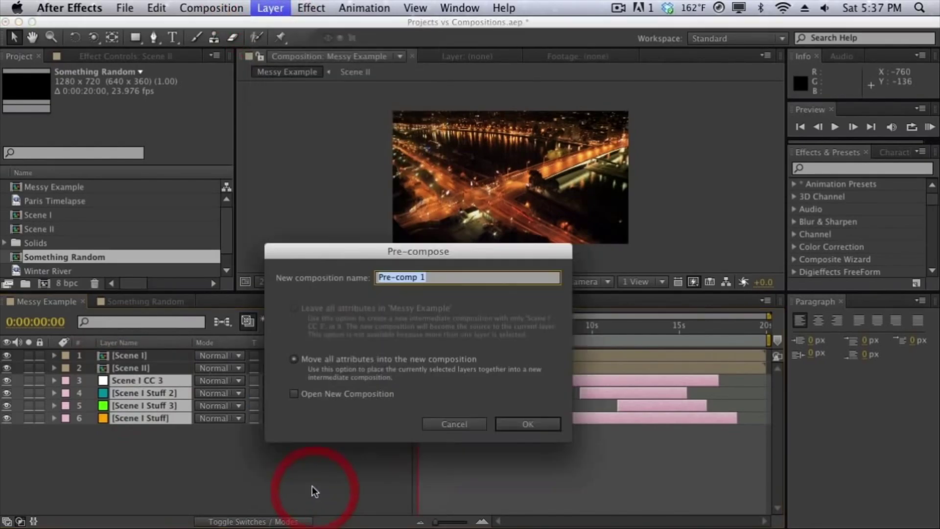
text(Scene II)
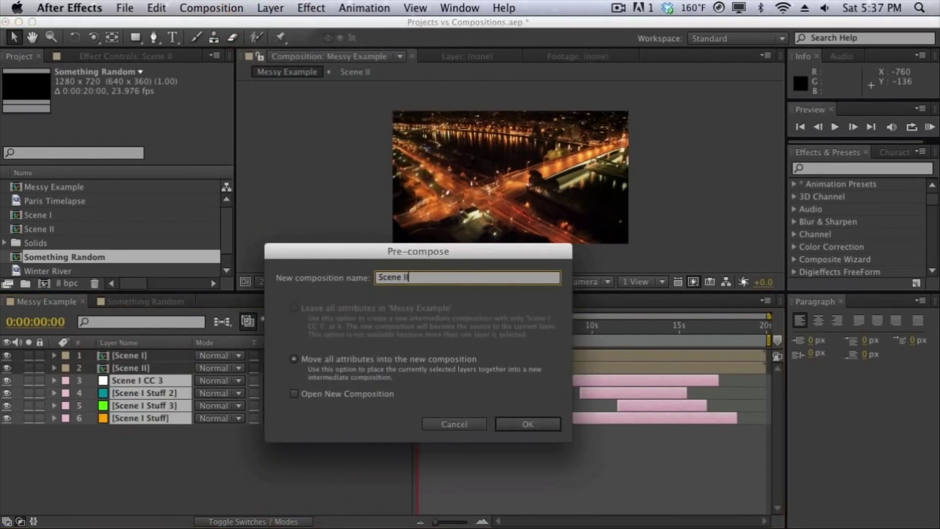
text(I)
key(Return)
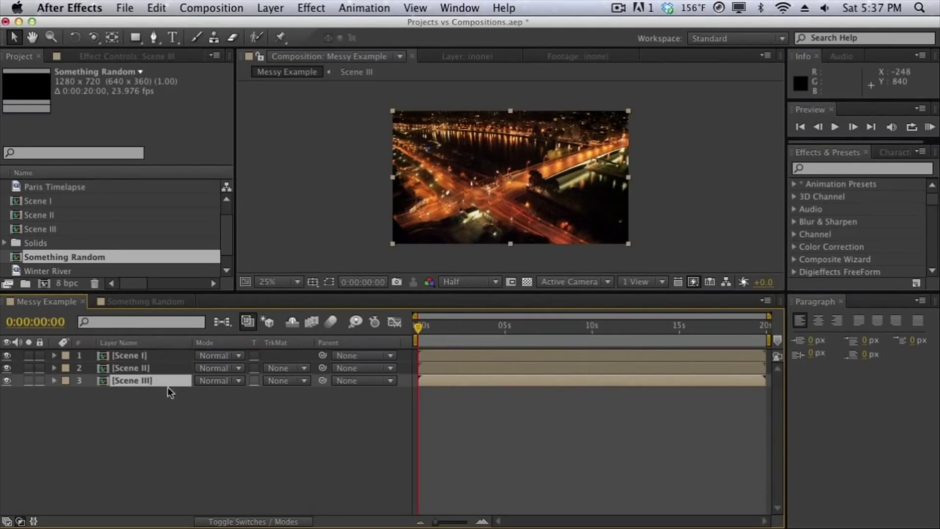
Stagger the scene layers in time, starting Scene II at about 3 seconds and Scene III at about 5 seconds.
drag(429, 372, 533, 389)
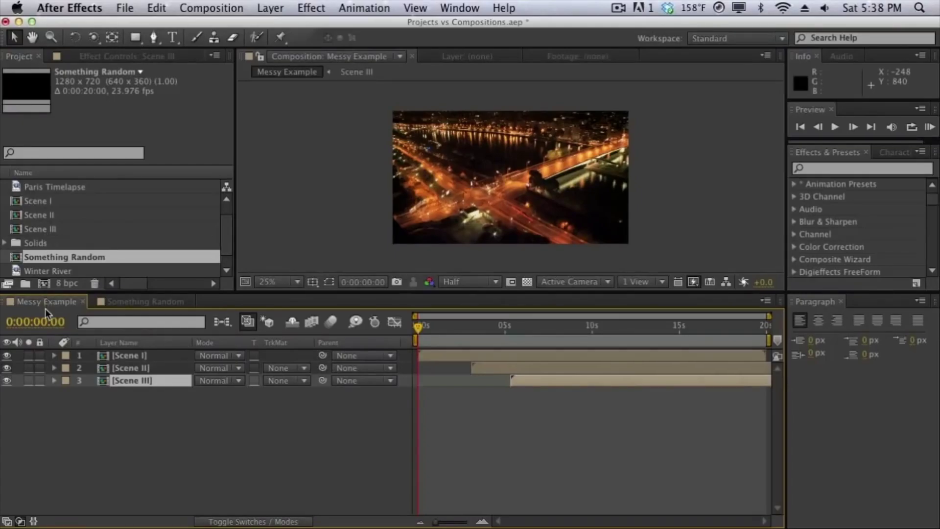
Rename the Messy Example composition in the project as Main Composition.
scroll(51, 206, up, 1)
scroll(53, 207, down, 1)
scroll(53, 206, up, 1)
click(53, 189)
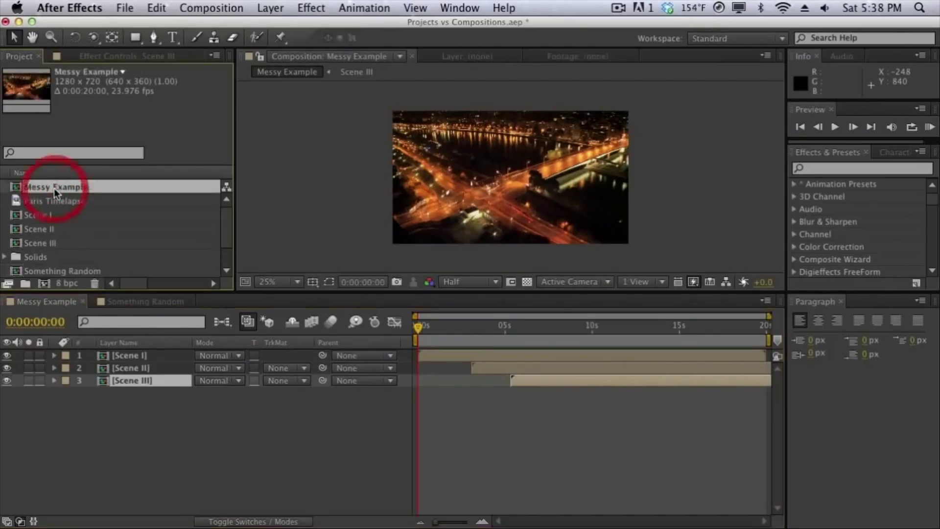
key(Return)
text(Main)
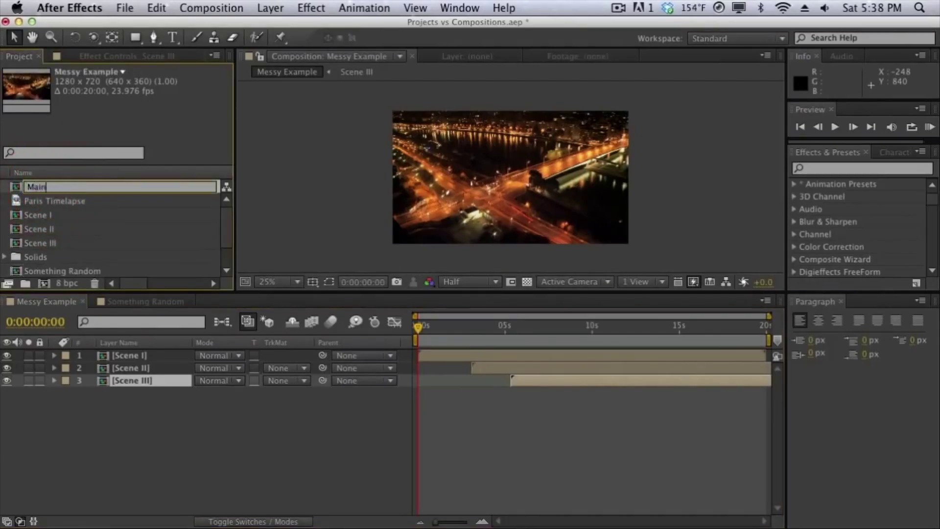
text( Composition)
click(296, 212)
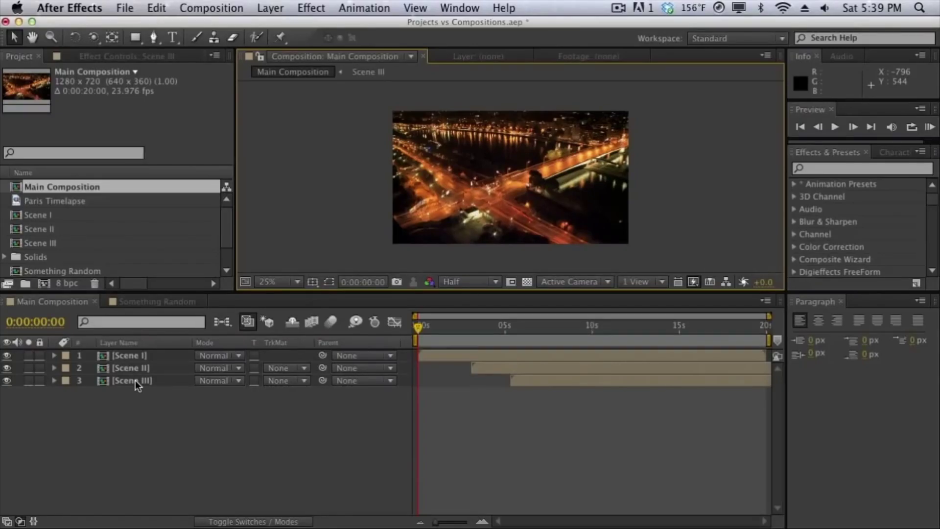
scroll(129, 250, down, 1)
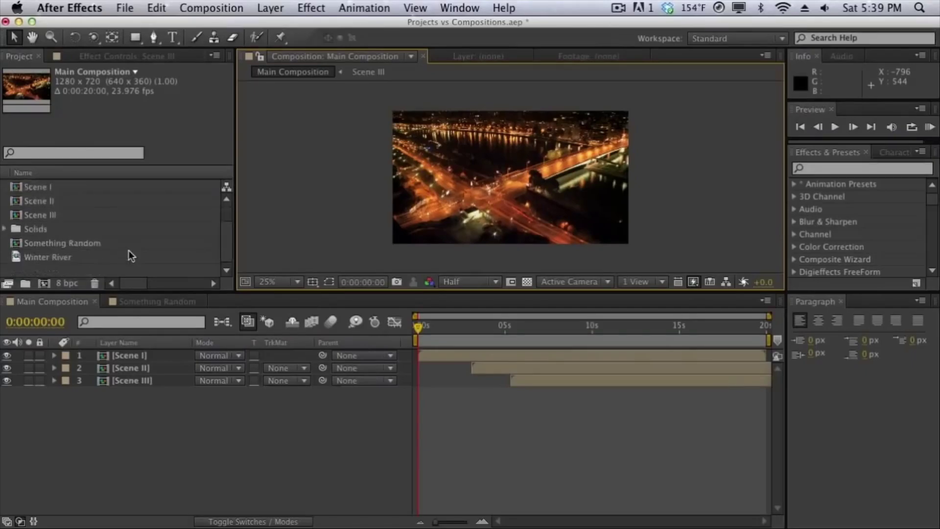
scroll(129, 250, up, 1)
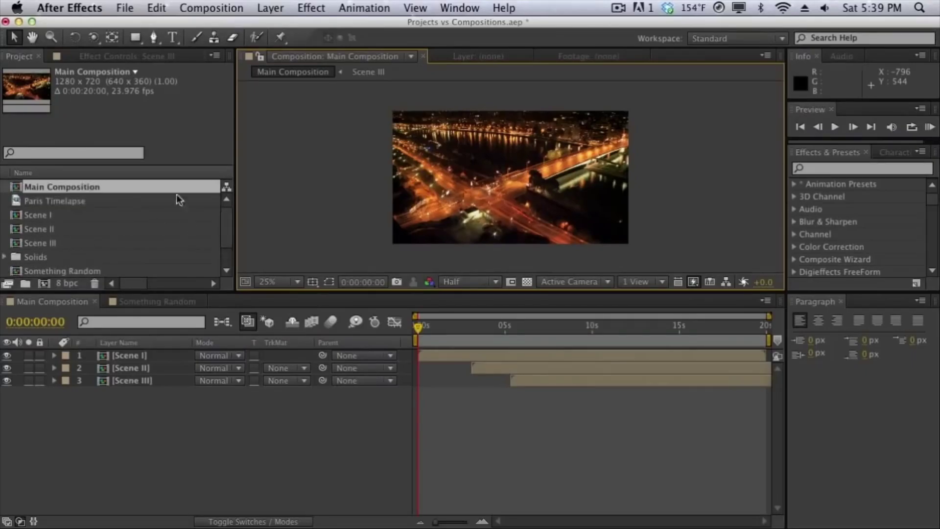
click(129, 8)
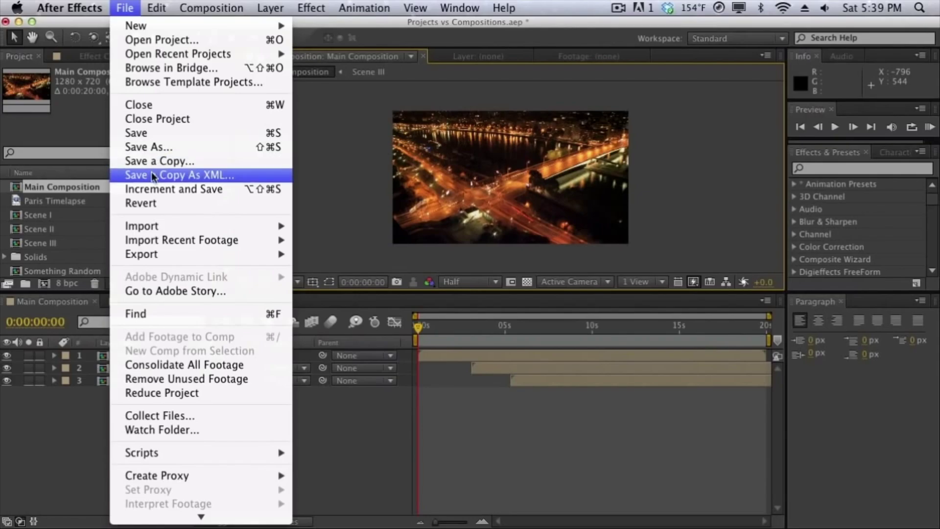
click(140, 149)
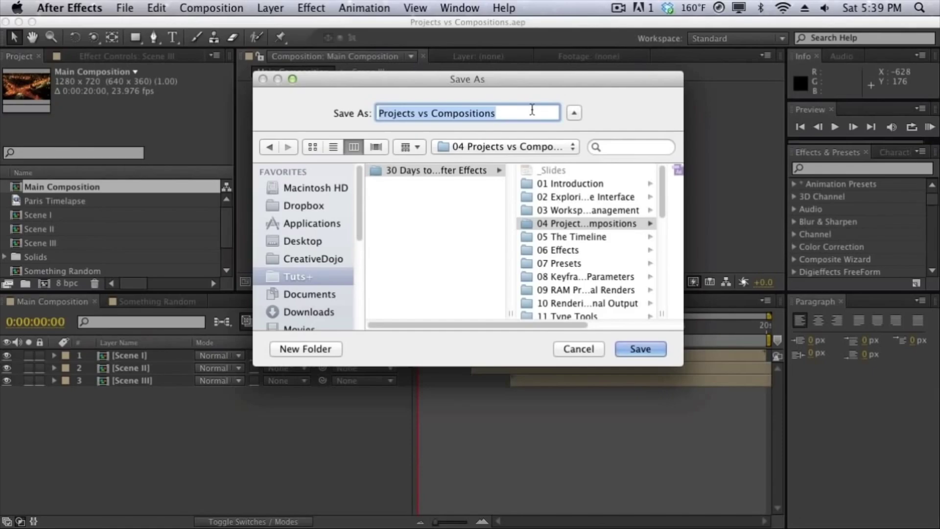
click(576, 350)
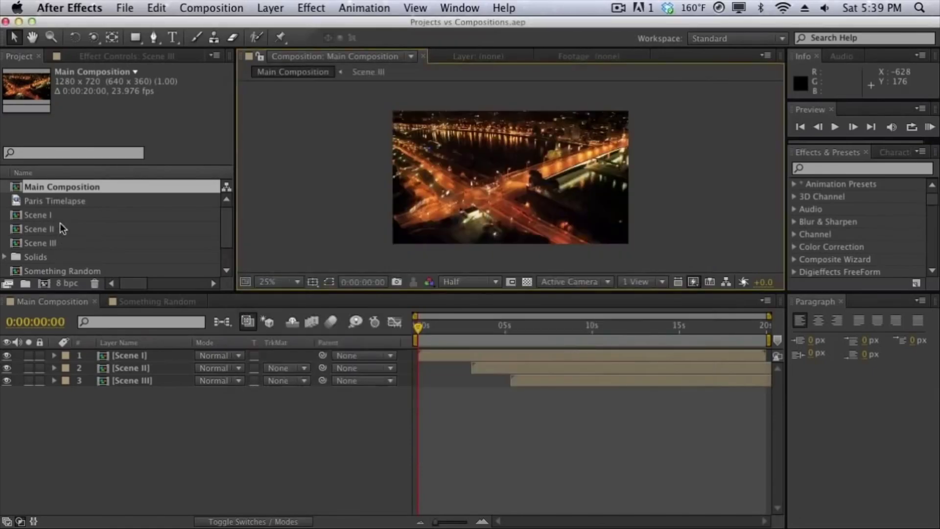
scroll(59, 224, down, 2)
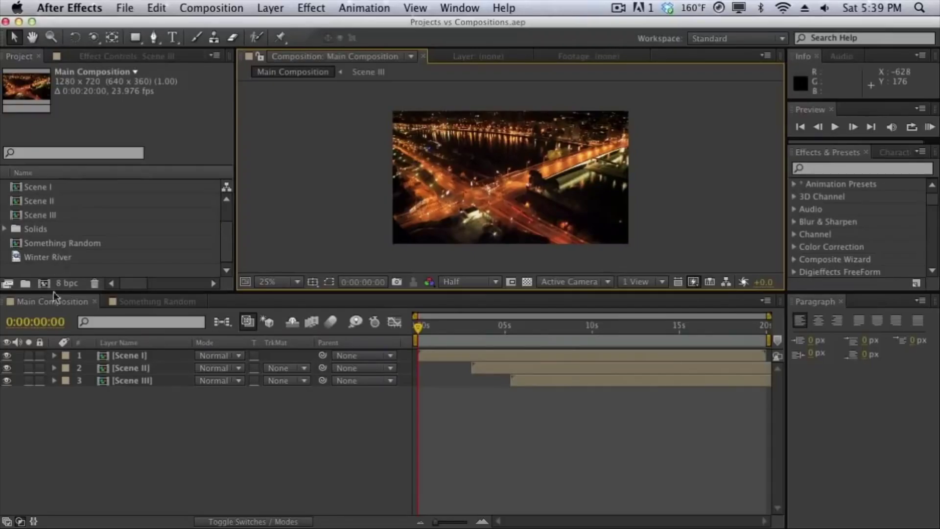